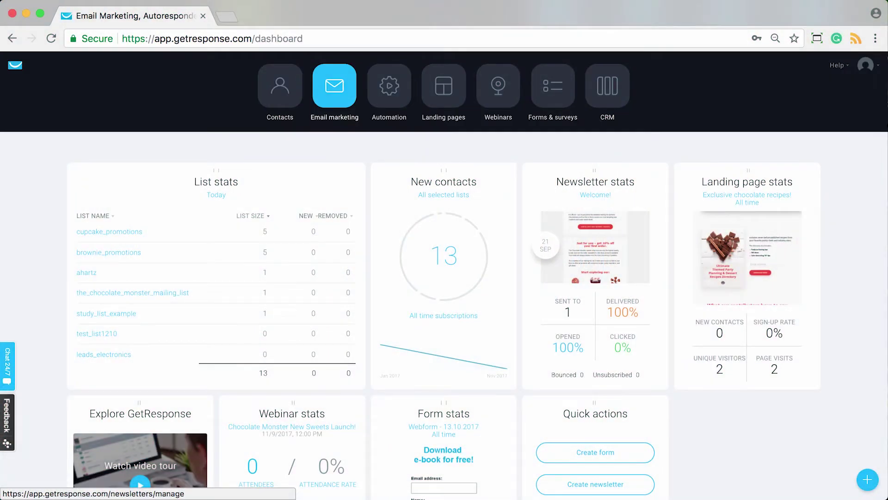
Step: Open the autoresponder management page and filter it to show only the brownie_promotions list
left_click(334, 86)
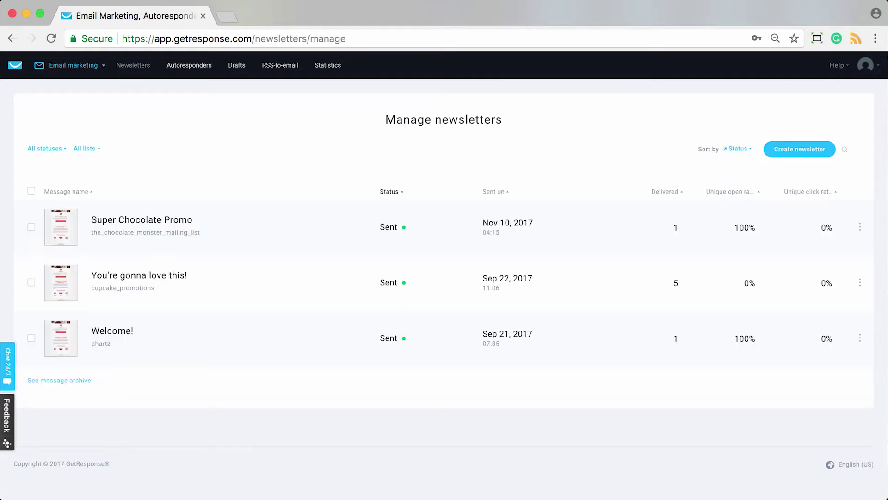
left_click(188, 64)
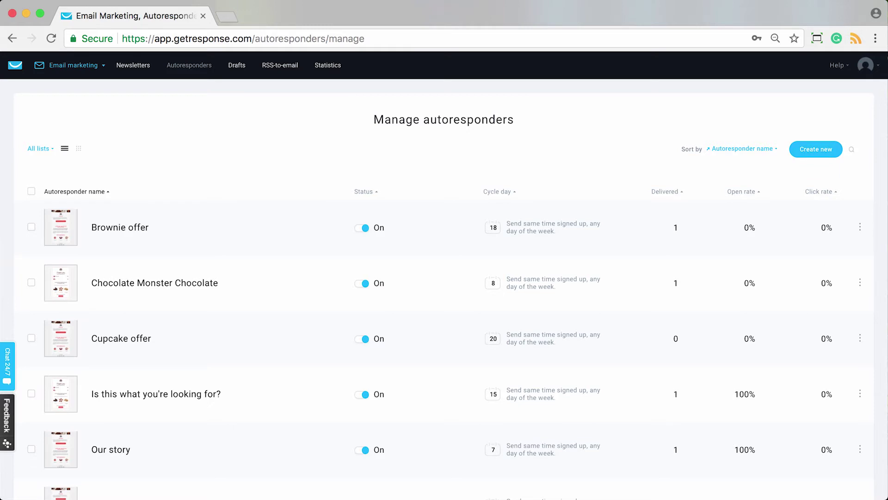
left_click(40, 148)
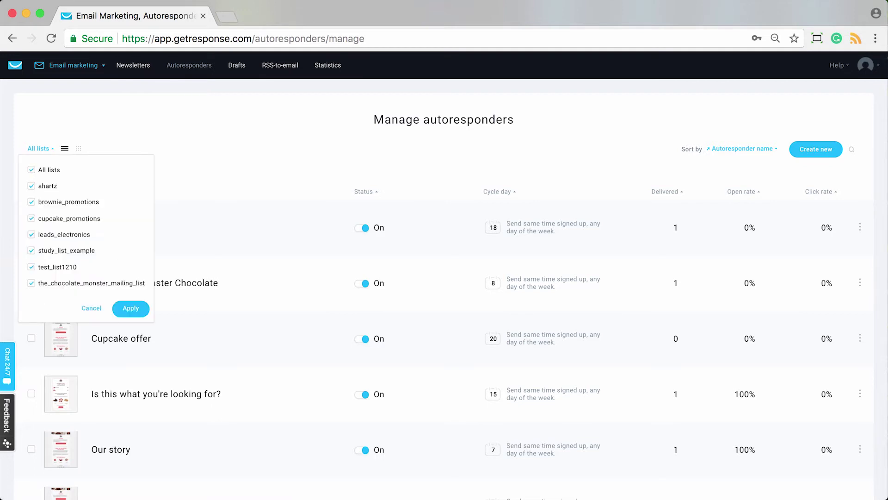
left_click(32, 170)
left_click(31, 201)
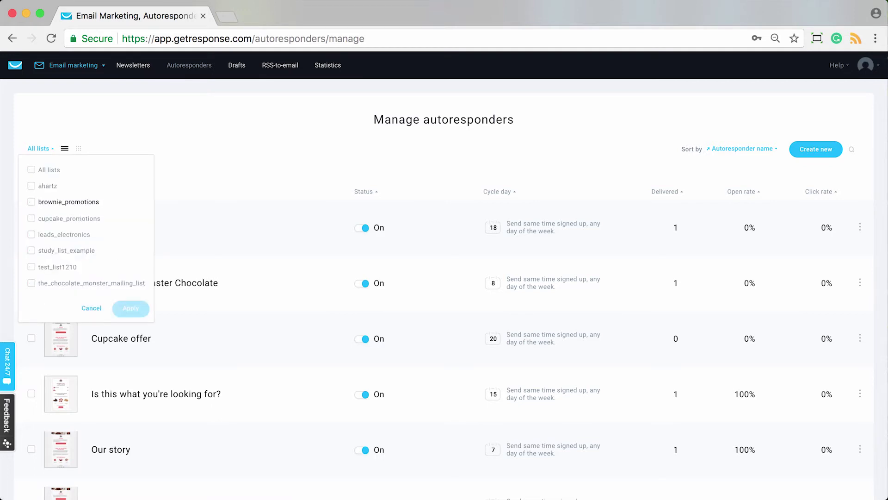
left_click(131, 308)
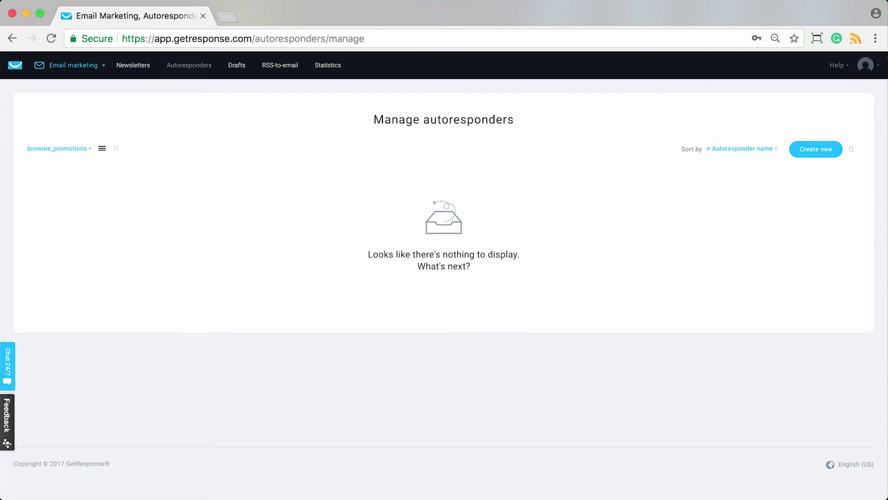
Step: Filter the autoresponders to the_chocolate_monster_mailing_list only and show them in the calendar view
left_click(59, 148)
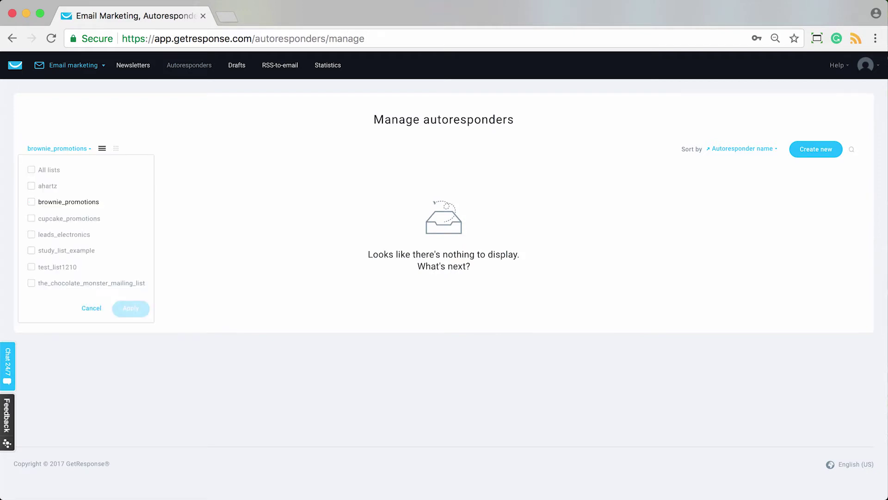
left_click(31, 283)
left_click(131, 308)
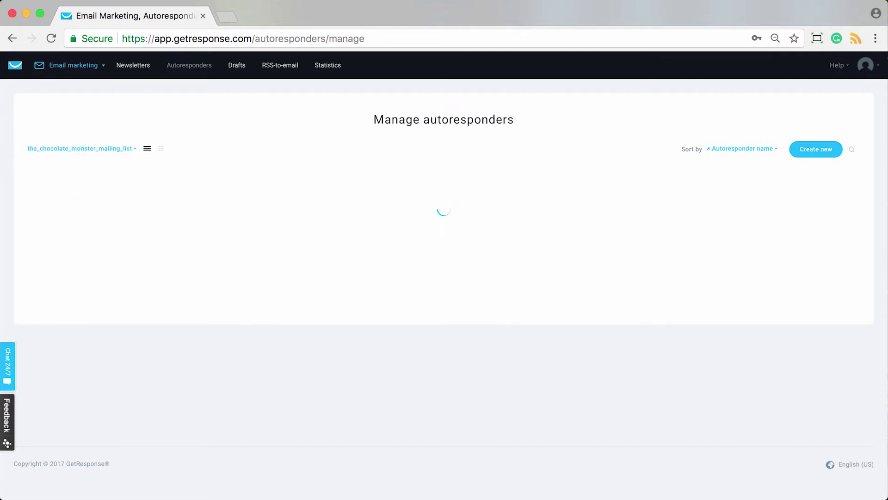
left_click(161, 149)
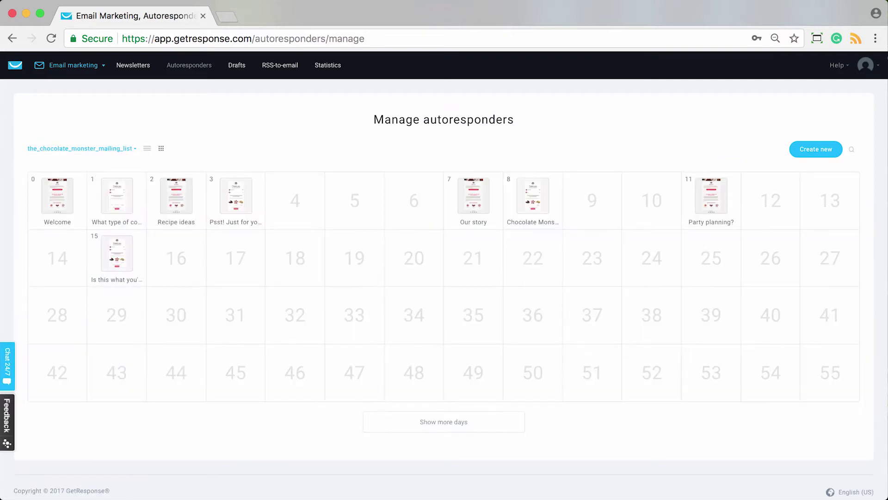
Step: Review the mailing list's autoresponders in list view, and return to the calendar view
left_click(147, 149)
scroll(444, 204, "down", 5)
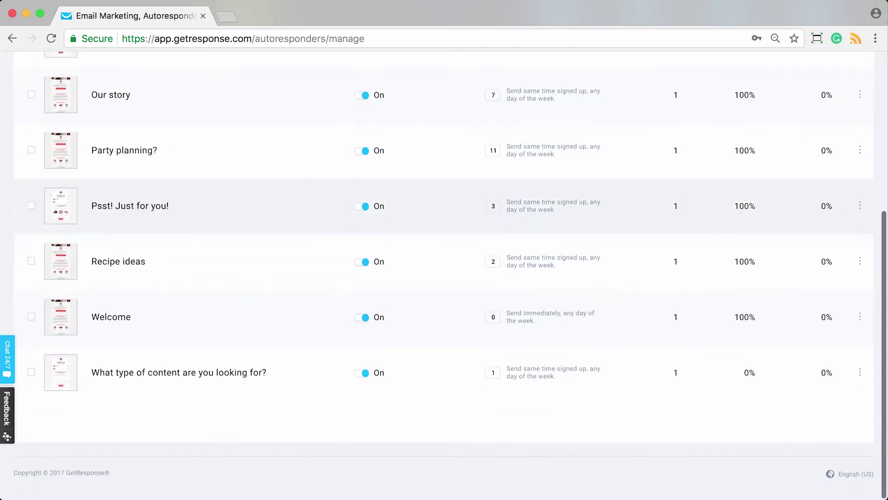
scroll(444, 204, "up", 5)
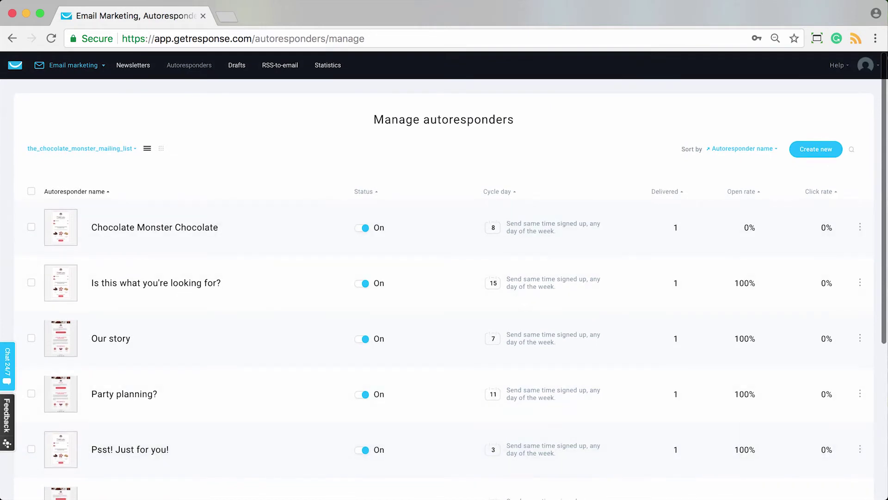
left_click(161, 149)
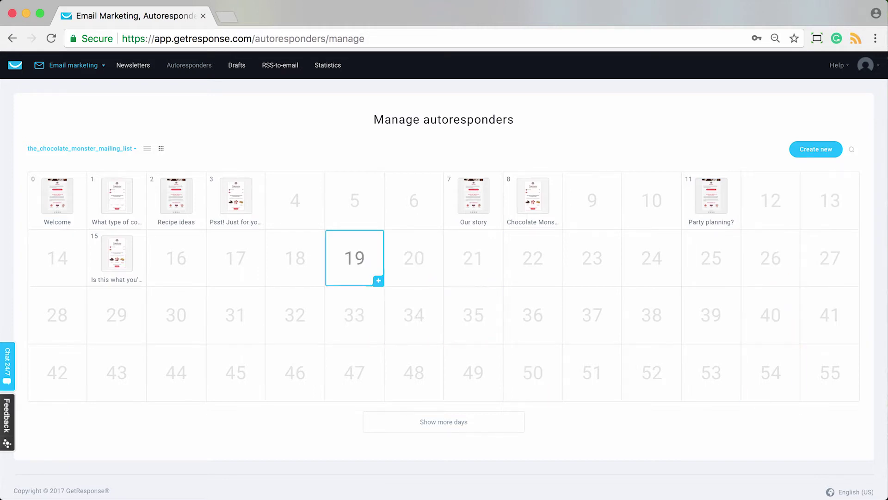
mouse_move(58, 196)
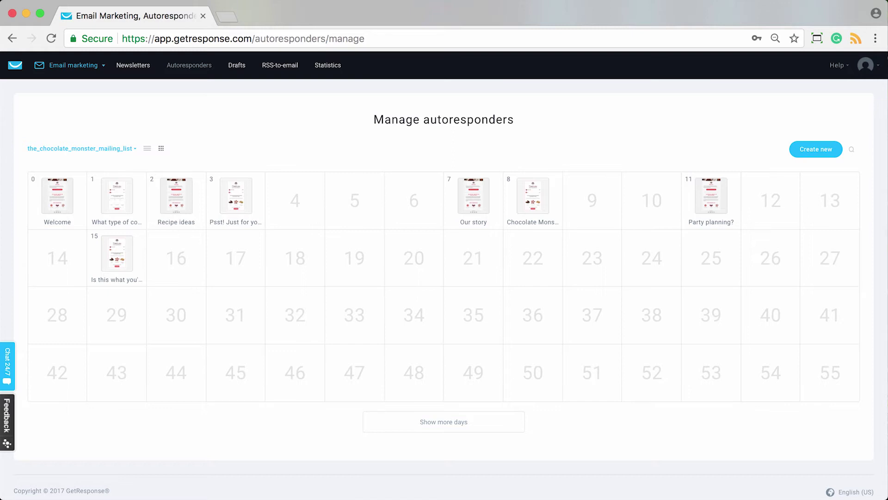
Step: Look at the saved drafts, and return to the autoresponders in calendar view
left_click(236, 65)
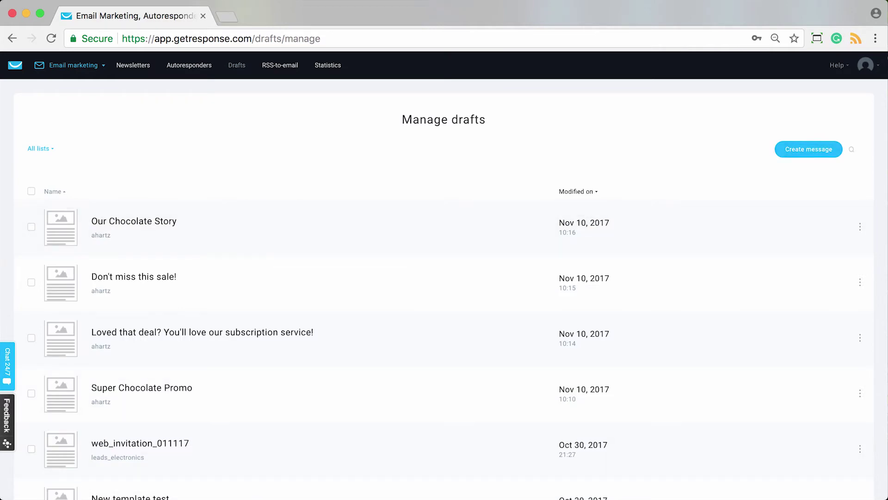
left_click(189, 64)
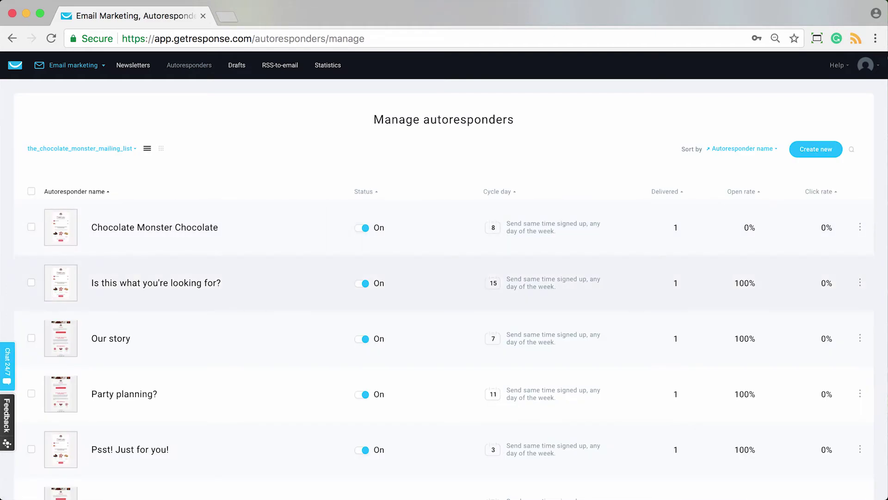
left_click(161, 148)
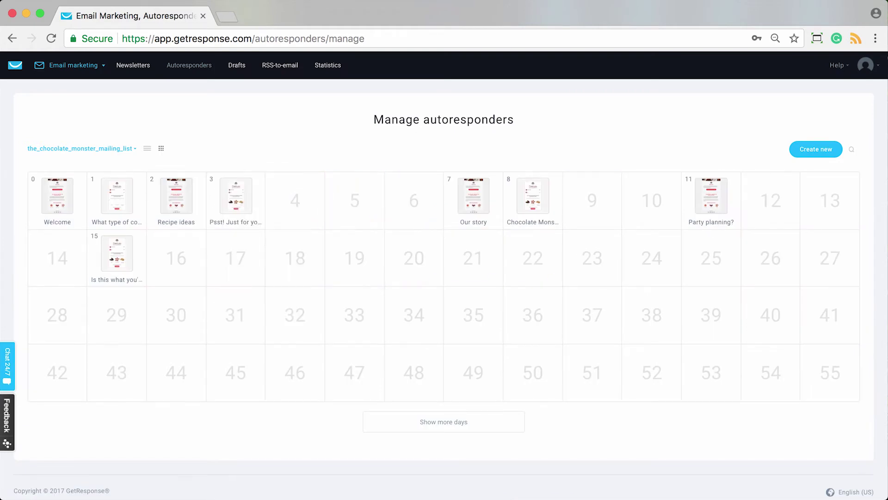
Step: Switch the autoresponder calendar's list filter from the_chocolate_monster_mailing_list to brownie_promotions
left_click(82, 148)
left_click(31, 283)
left_click(31, 201)
left_click(130, 308)
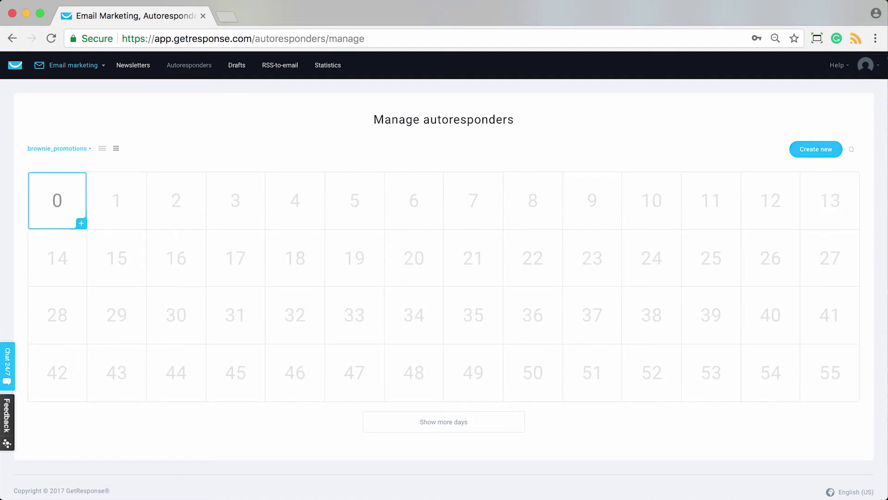
Step: Create a new autoresponder on day 0 of the calendar and name it "Brownie Day 0 welcome"
left_click(81, 223)
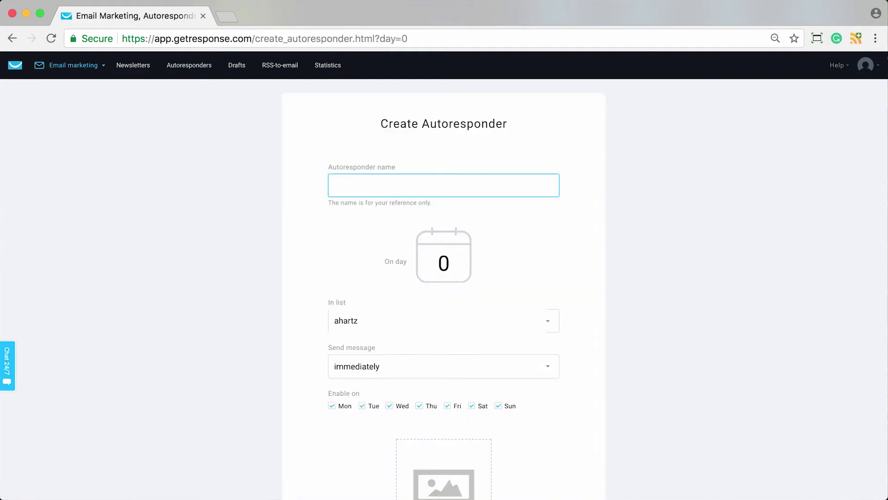
scroll(444, 212, "down", 2)
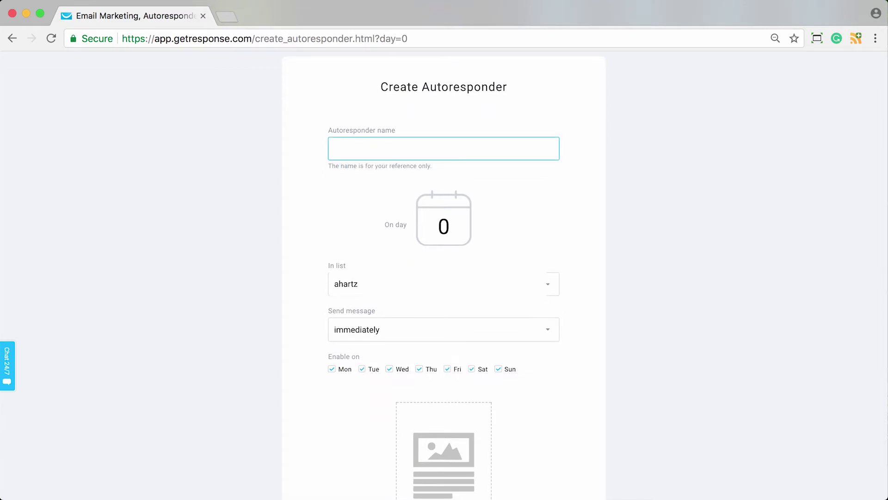
type("Brownie Day 0 welcome")
scroll(445, 278, "down", 3)
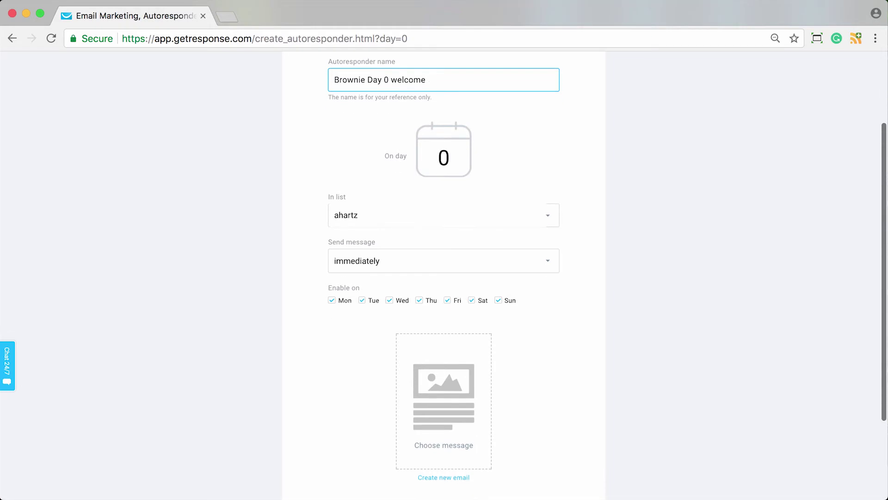
Step: Try day 1 as the autoresponder's cycle day, and set it back to day 0
double_click(447, 158)
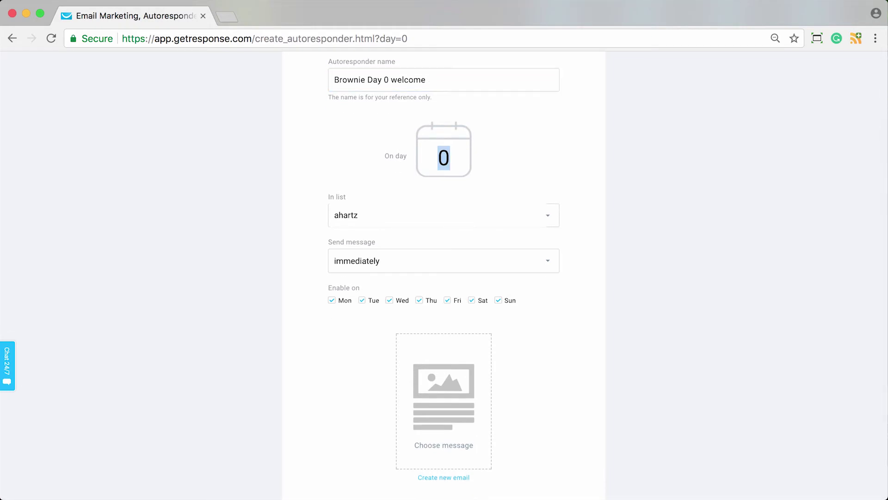
type("1")
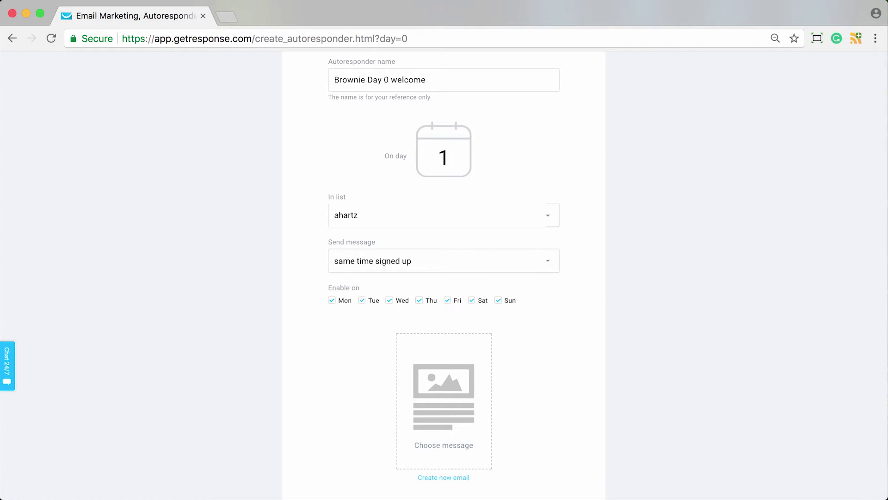
key("BackSpace")
type("0")
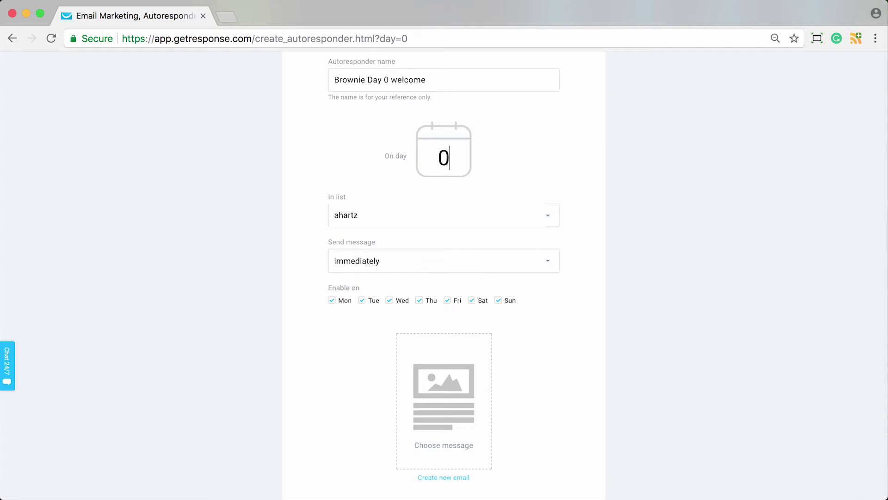
Step: Assign the autoresponder to the brownie_promotions list and set its message to send immediately
scroll(443, 274, "down", 2)
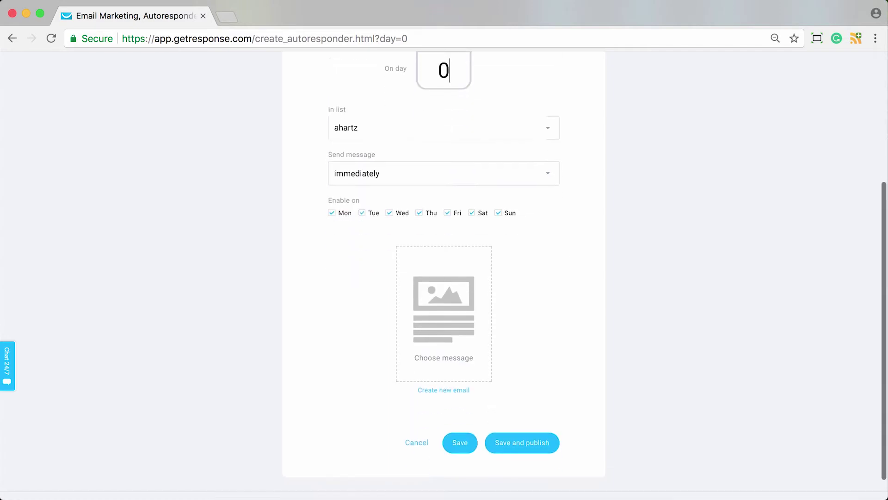
left_click(443, 127)
left_click(377, 163)
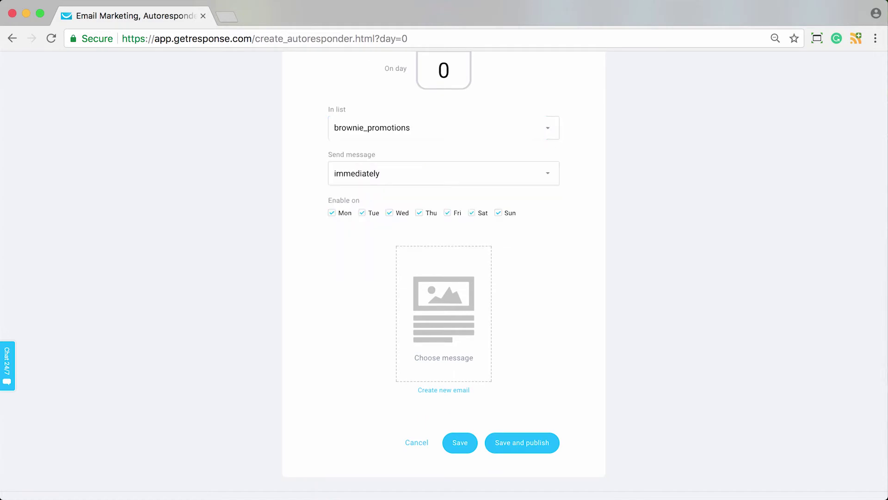
left_click(443, 174)
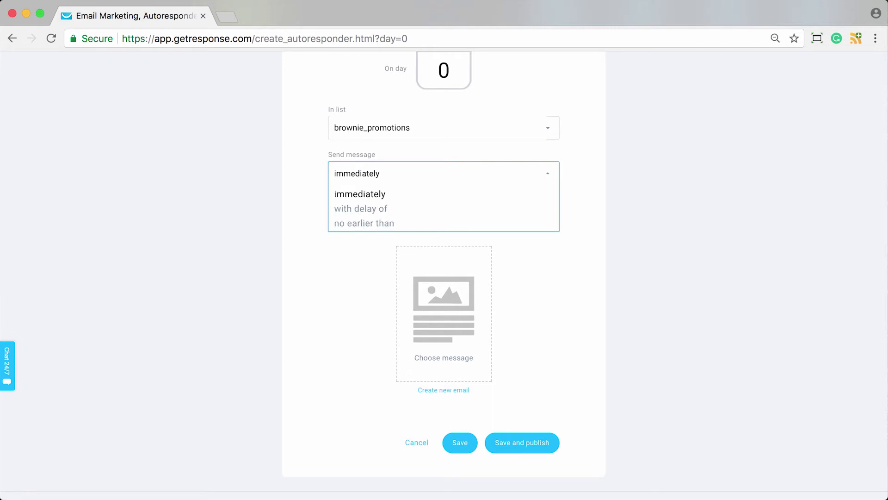
left_click(360, 194)
Step: Browse the saved drafts offered as the autoresponder's message, and close the message chooser without picking one
scroll(444, 277, "down", 1)
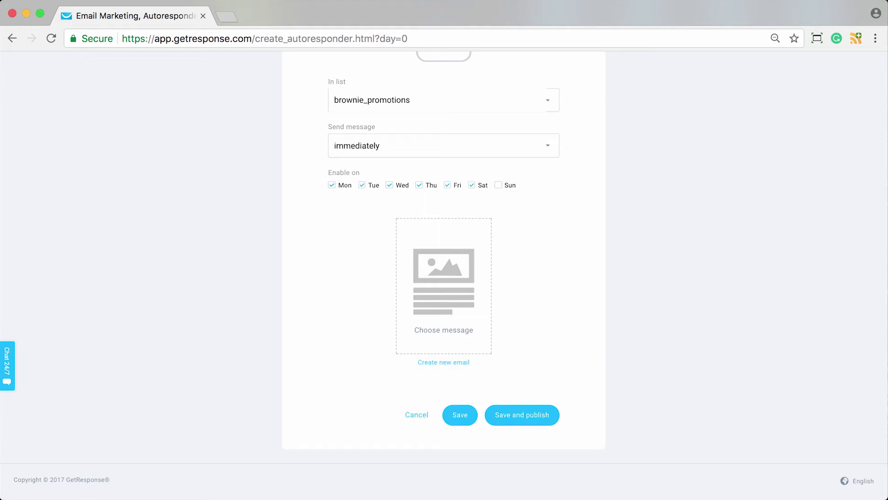
scroll(444, 277, "up", 5)
scroll(444, 278, "down", 4)
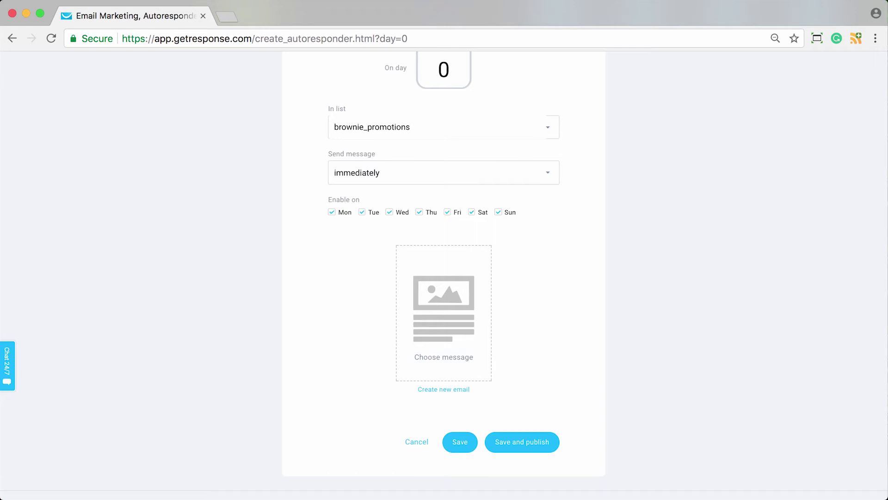
scroll(444, 278, "down", 2)
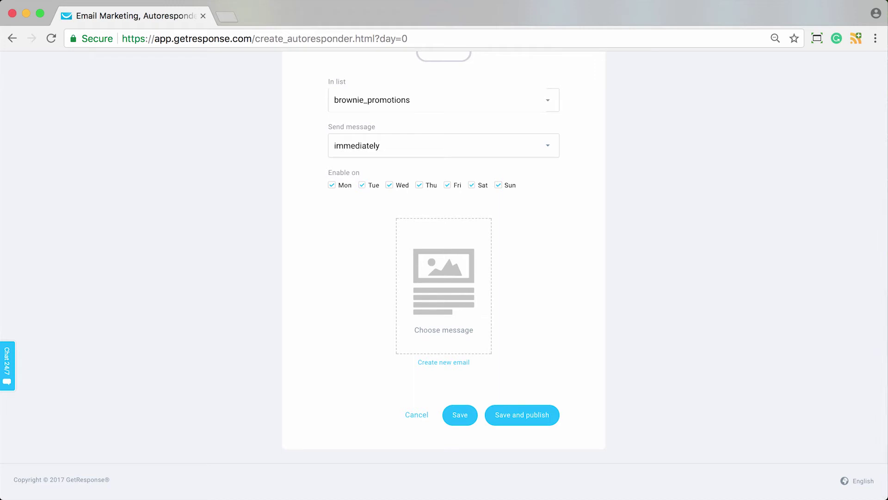
left_click(443, 286)
left_click(493, 205)
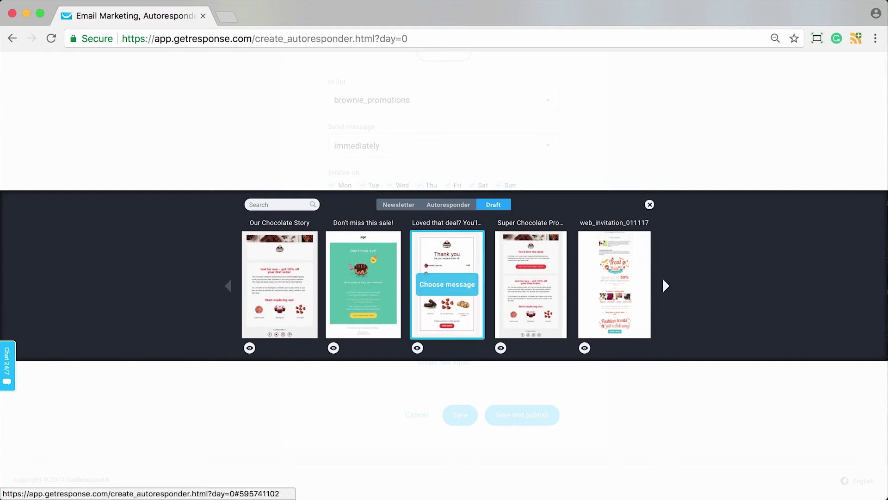
left_click(650, 204)
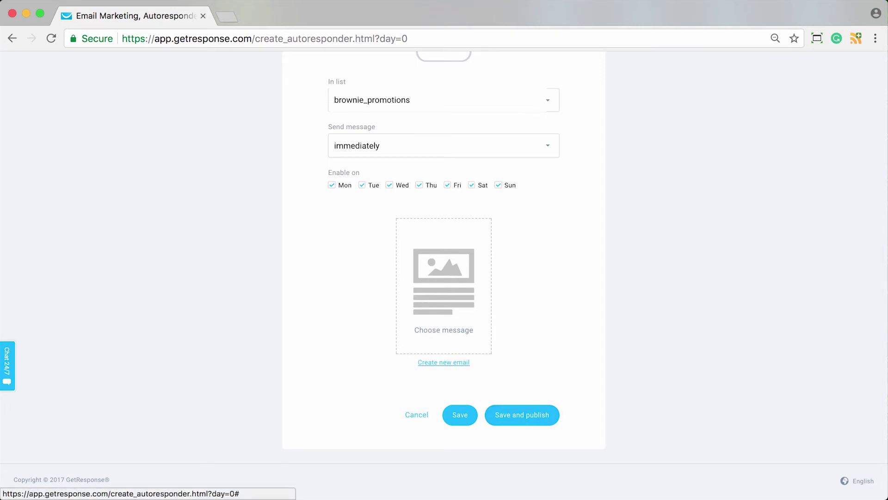
Step: Create a new email named "Brownie day 0 welcome" with the subject "Welcome! You'll love our brownies!" and show its reply-to setting
left_click(443, 362)
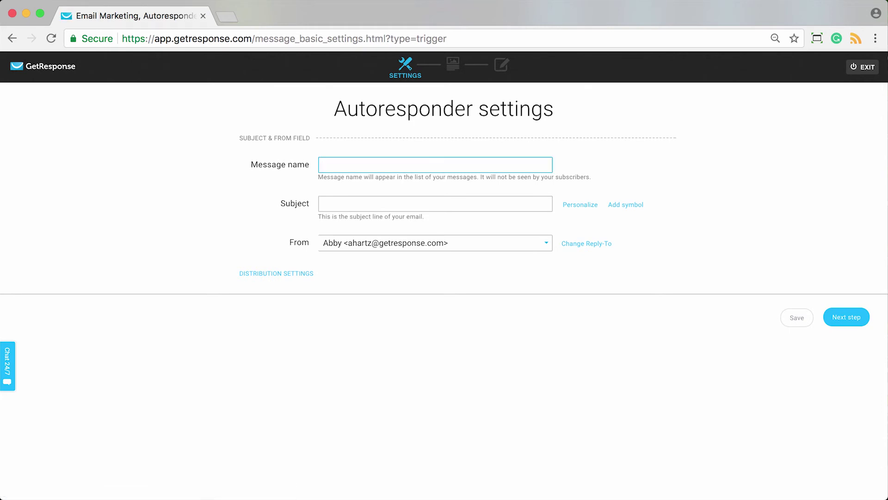
type("Brownie day 0 welcome")
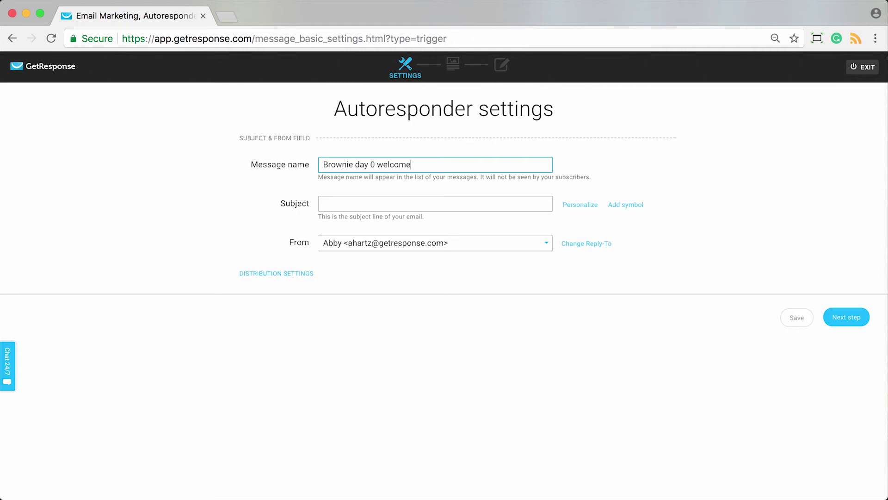
key("Tab")
type("Welcome")
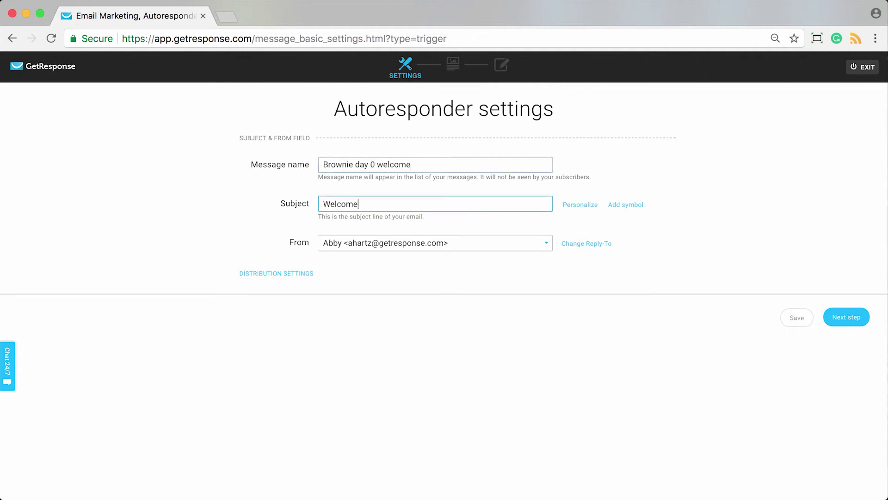
type("! You'll love our brownies!")
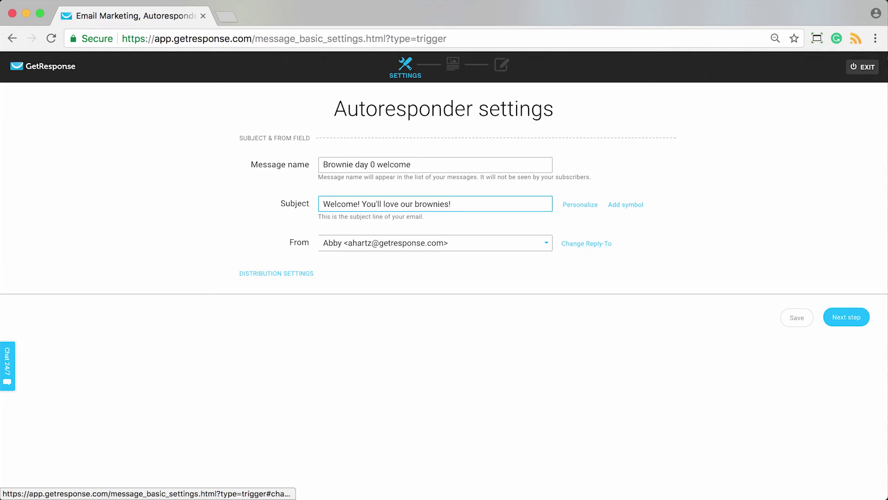
left_click(586, 244)
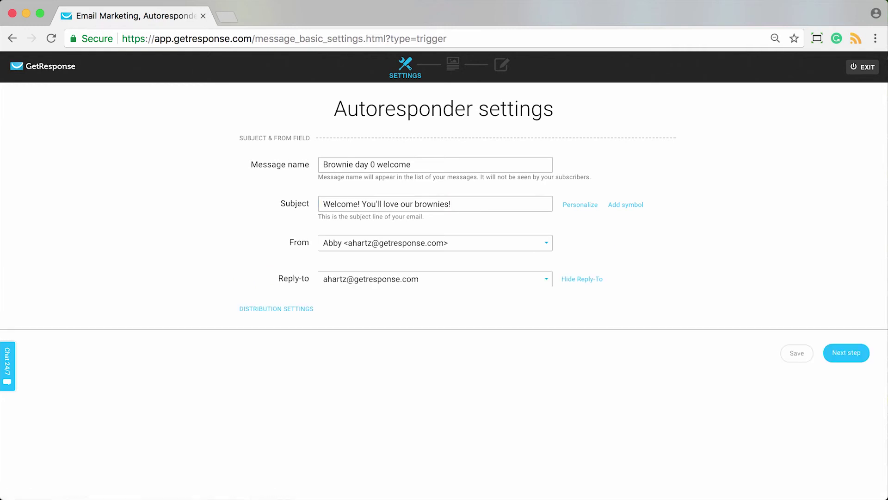
Step: Show the email's distribution settings, leave them as they are, and continue to template selection
left_click(276, 308)
scroll(276, 308, "down", 2)
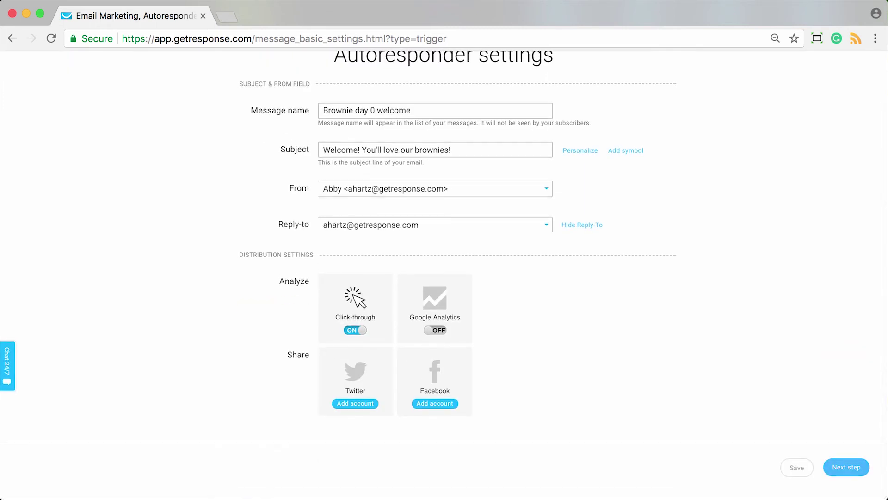
left_click(847, 467)
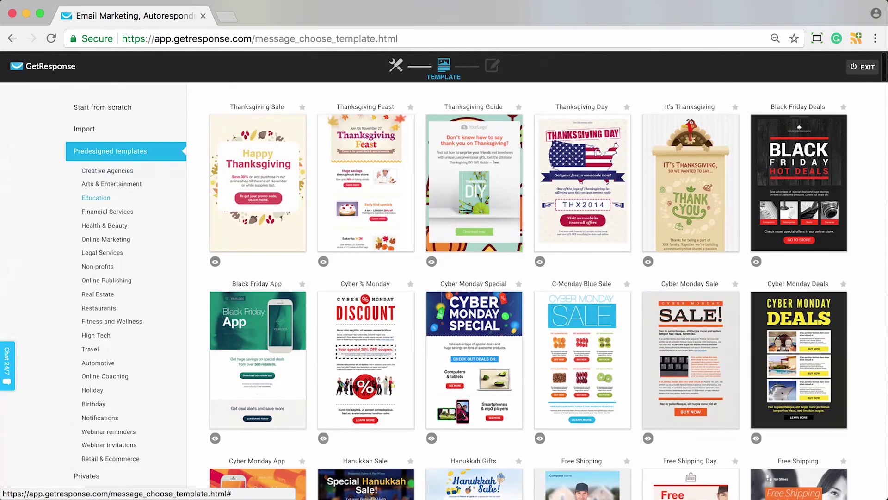
Step: Browse the predesigned templates, apply the private template "Chocolate Monster Welcome" to the email, and look over its content
scroll(238, 246, "down", 10)
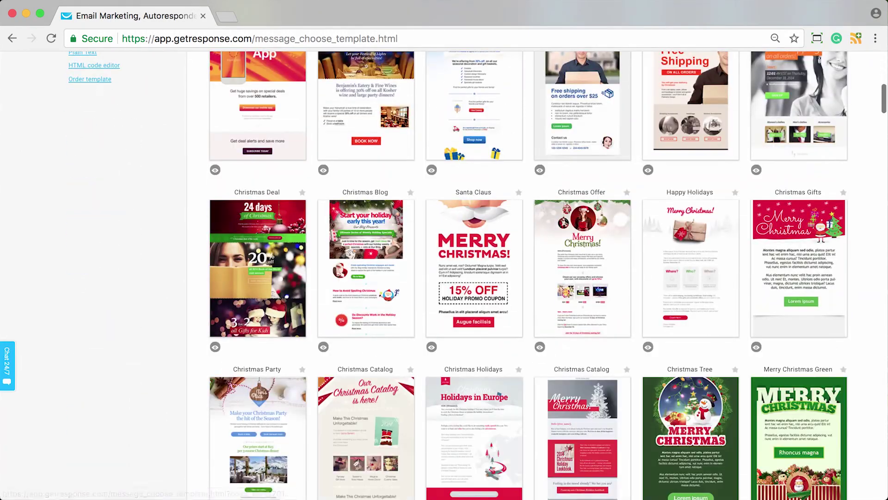
scroll(88, 139, "up", 3)
left_click(87, 130)
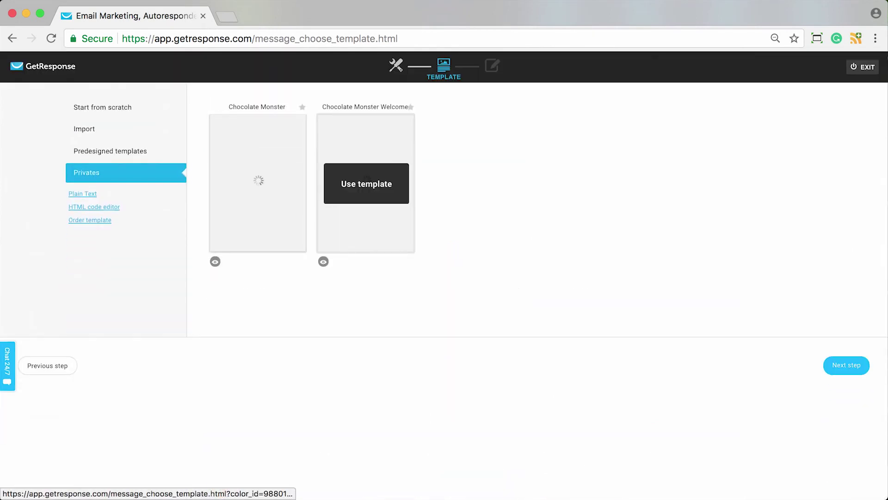
left_click(367, 184)
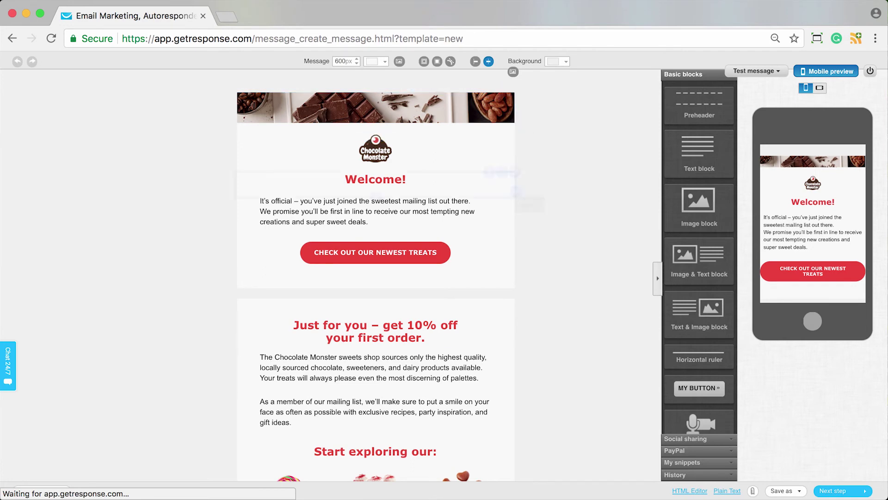
scroll(376, 277, "down", 3)
scroll(376, 277, "up", 4)
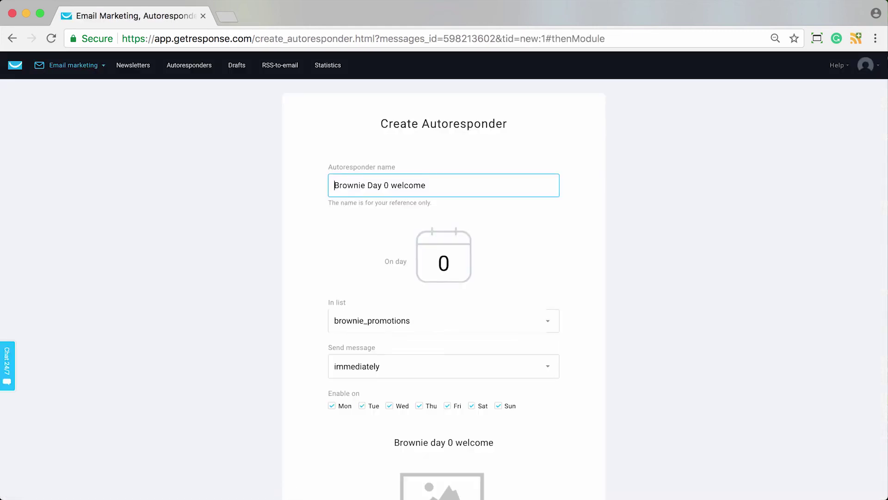
Step: Review the Brownie Day 0 welcome autoresponder's settings and attached message, and save and publish it
scroll(444, 275, "down", 1)
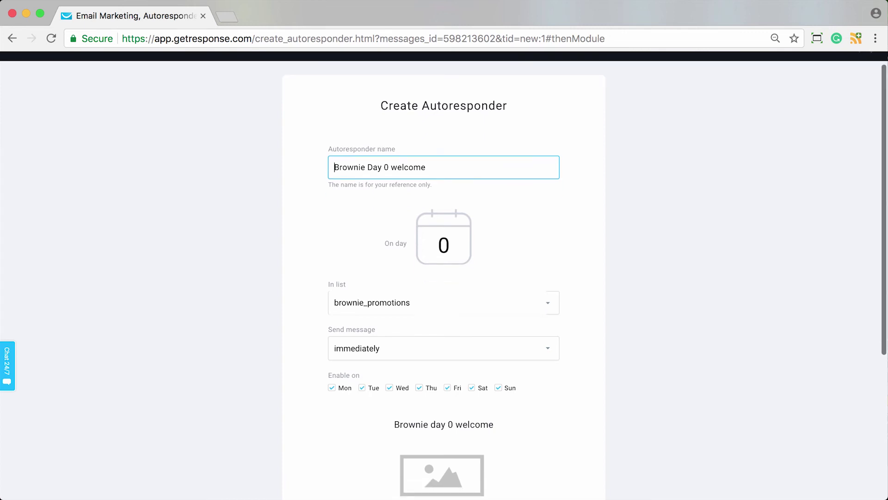
scroll(445, 276, "up", 1)
scroll(444, 275, "down", 1)
scroll(444, 275, "down", 2)
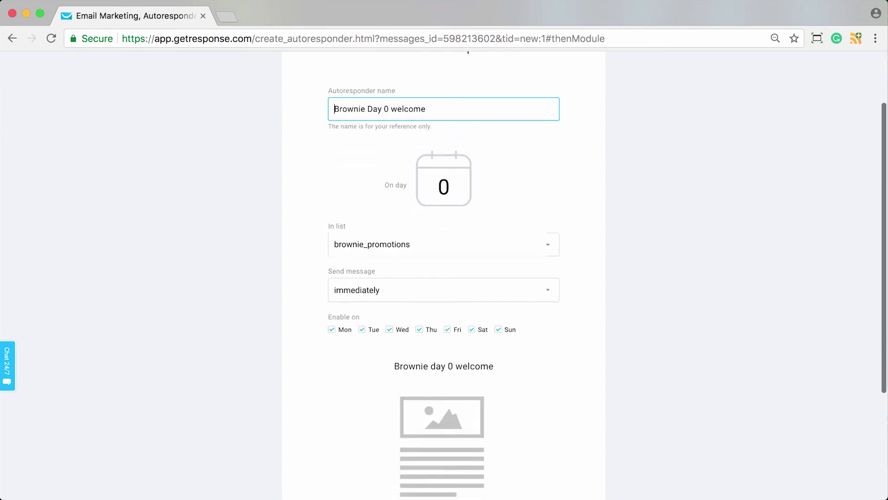
scroll(444, 275, "down", 5)
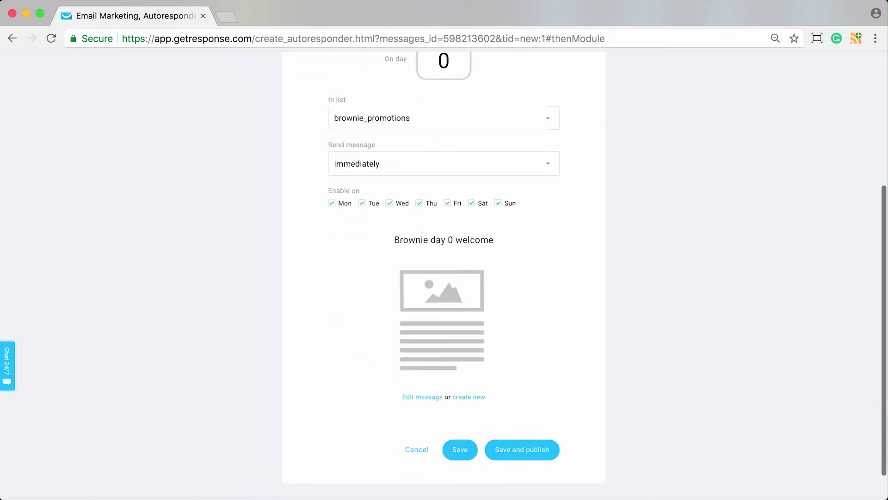
mouse_move(442, 319)
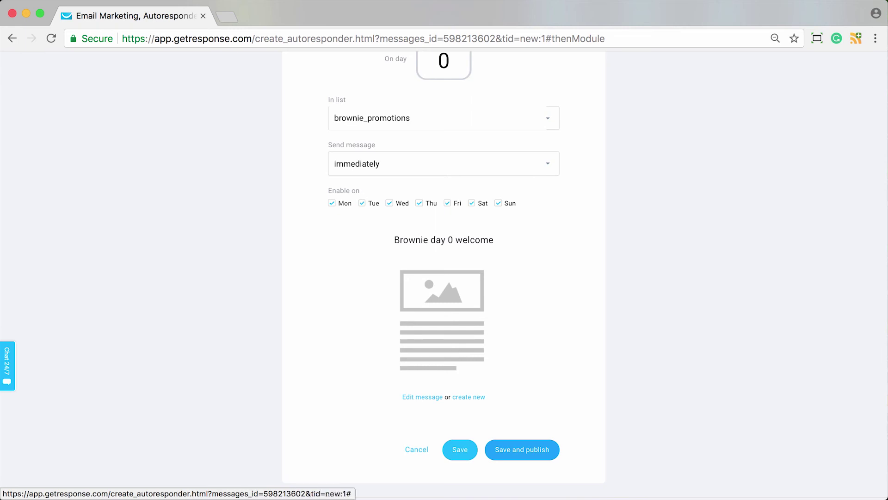
left_click(522, 449)
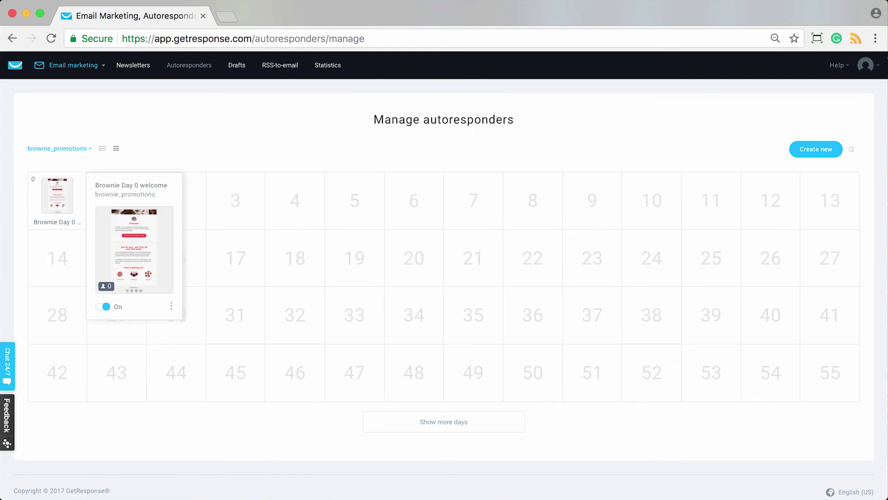
Step: Switch the Brownie Day 0 welcome autoresponder off and back on
mouse_move(57, 196)
left_click(106, 306)
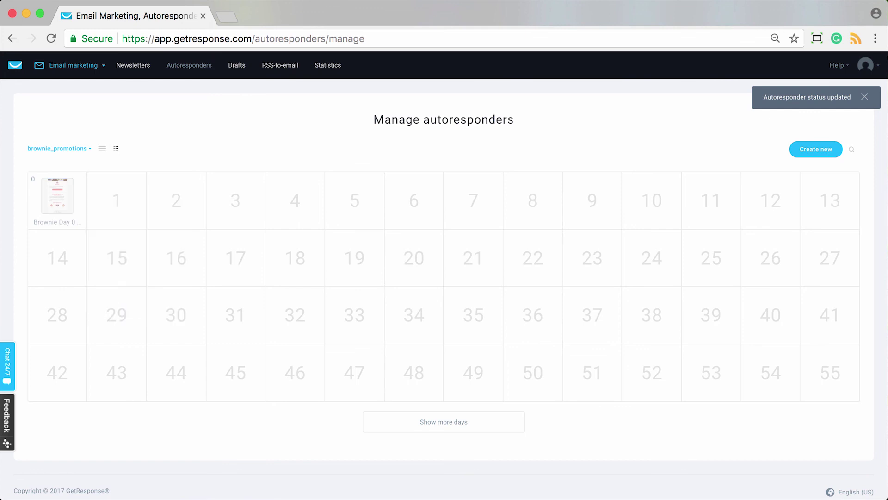
left_click(171, 306)
left_click(103, 307)
Step: Show the actions available for the Brownie Day 0 welcome autoresponder, and dismiss them without choosing one
left_click(172, 306)
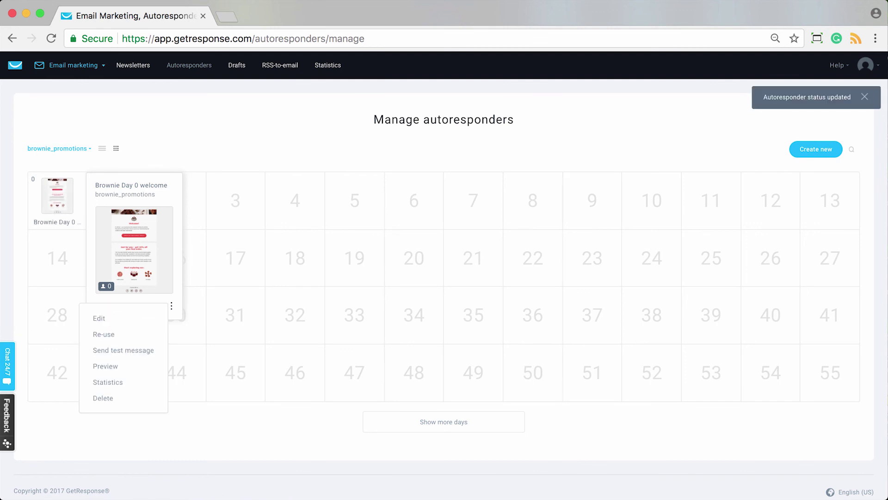
left_click(171, 306)
left_click(171, 305)
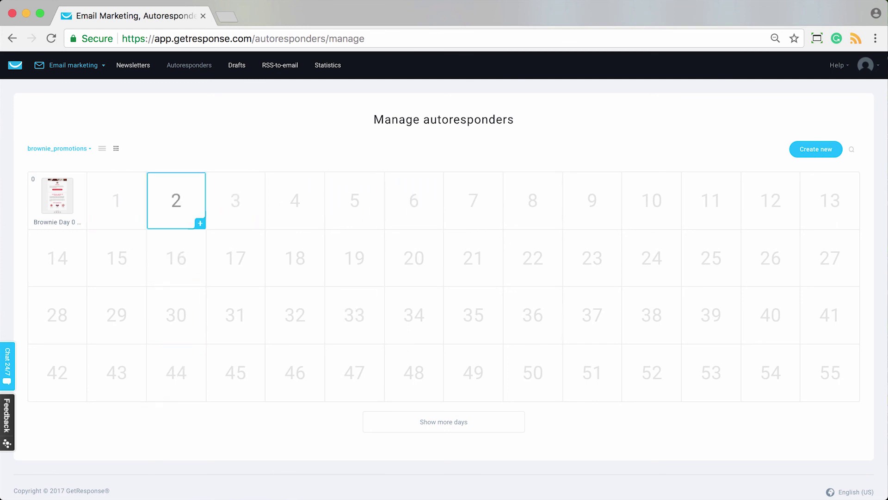
Step: Extend the brownie_promotions autoresponder calendar with another row of days and look over the cycle
left_click(443, 422)
scroll(532, 416, "down", 2)
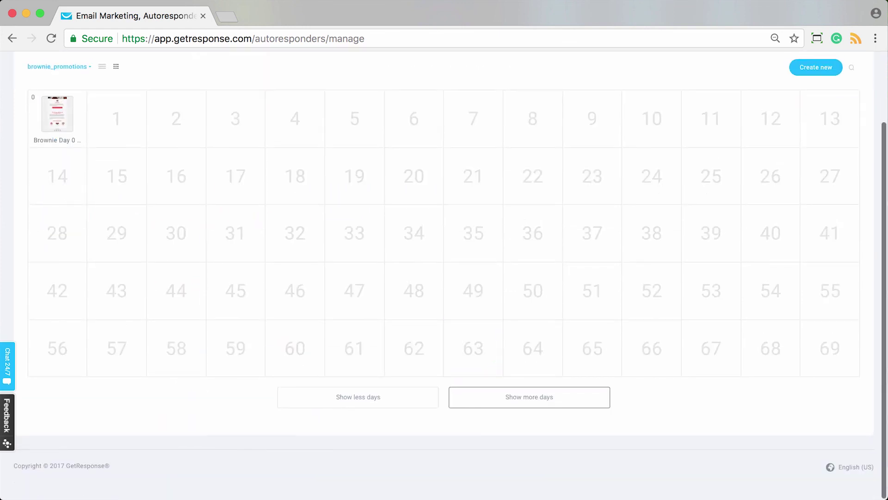
scroll(651, 250, "up", 2)
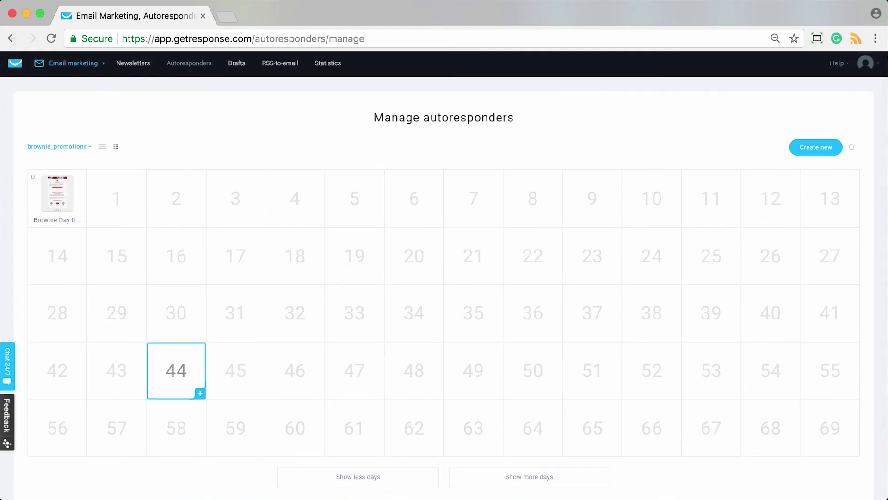
Step: Start a new autoresponder on day 3 of the brownie_promotions cycle and look through its settings form
left_click(260, 221)
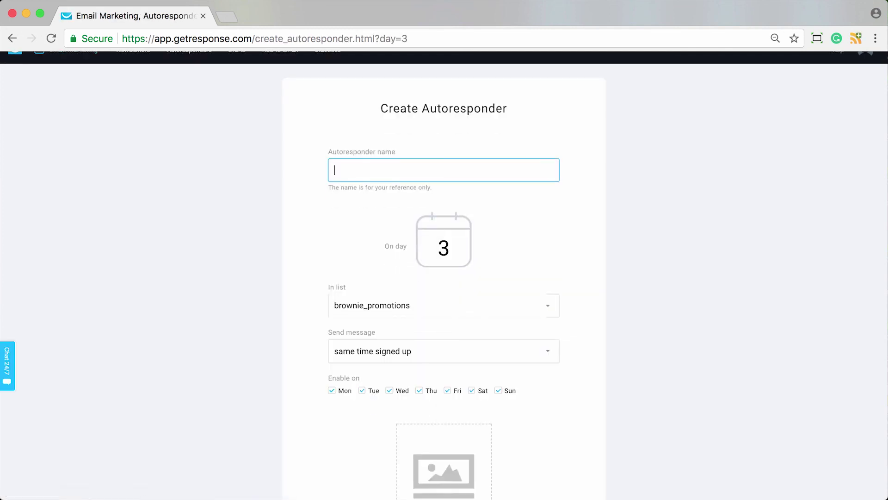
scroll(443, 277, "down", 1)
scroll(444, 277, "down", 1)
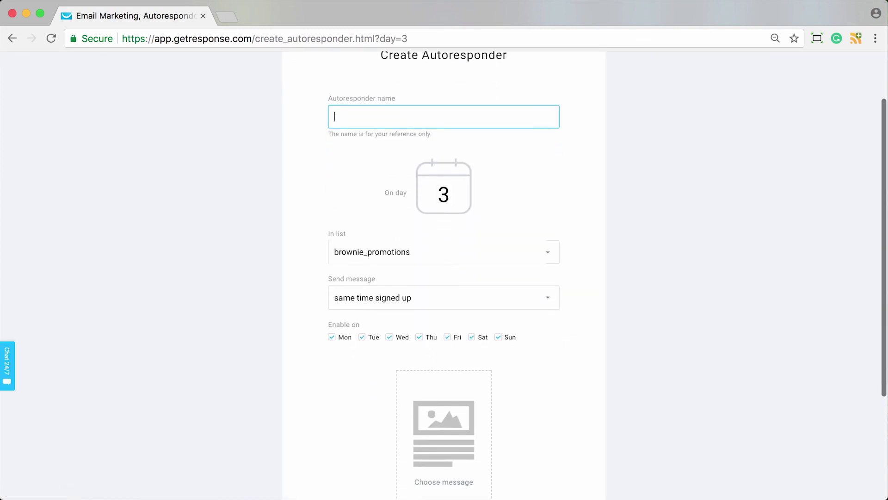
scroll(445, 278, "down", 4)
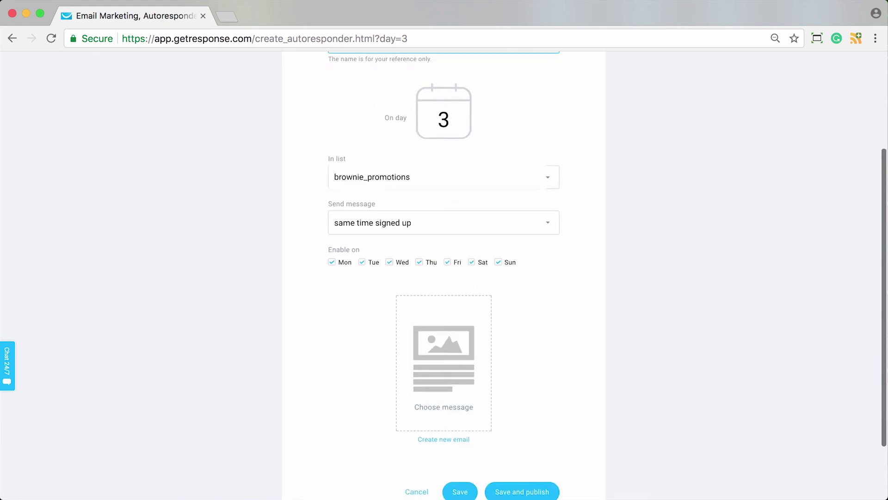
scroll(444, 278, "down", 4)
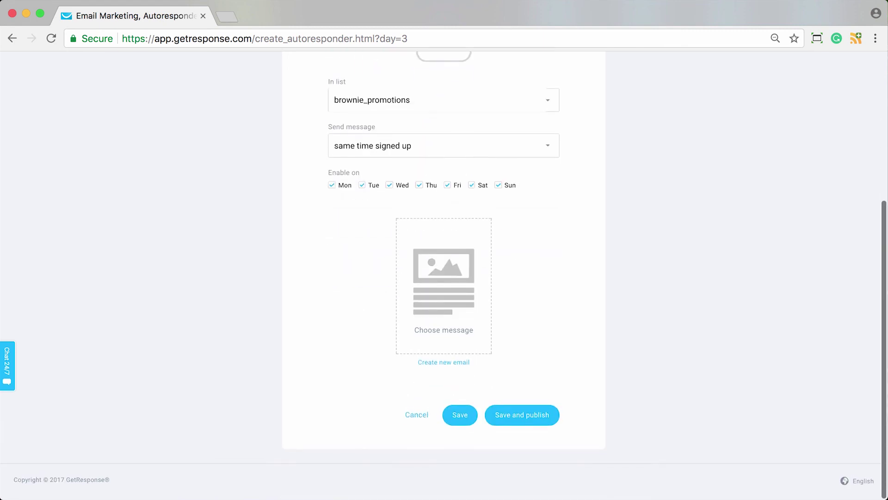